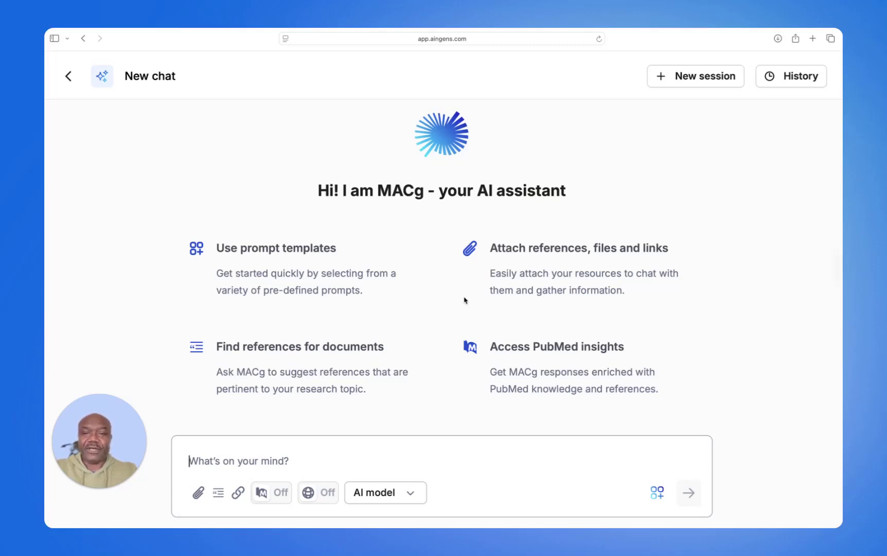
Step: Paste the prompt for 10 ctDNA dose-optimization articles and a 250-word overview, PubMed insights On, and send
click(252, 454)
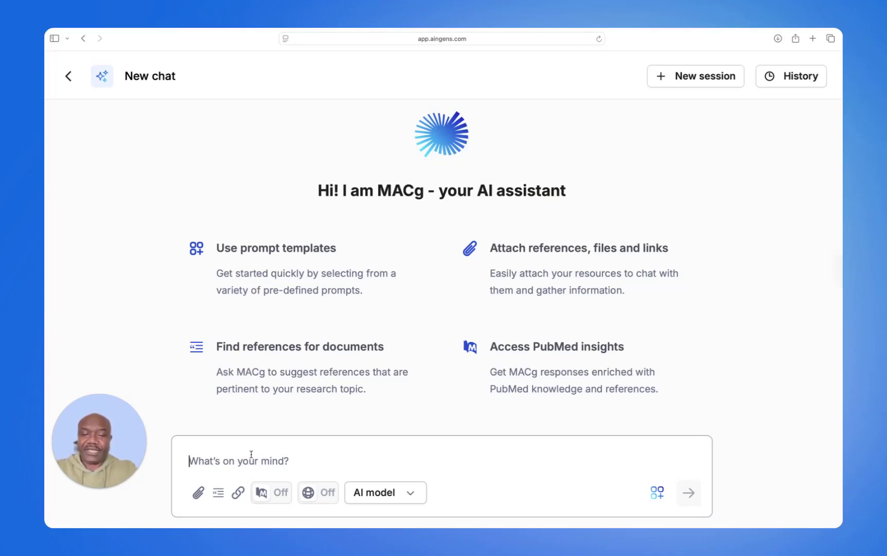
text(Find 10 articles about ctDNA/cfDNA to Guide Dose Optimization in Clinical Trials published in the last 2 years and write a 250 word overview of the topic using the search results.)
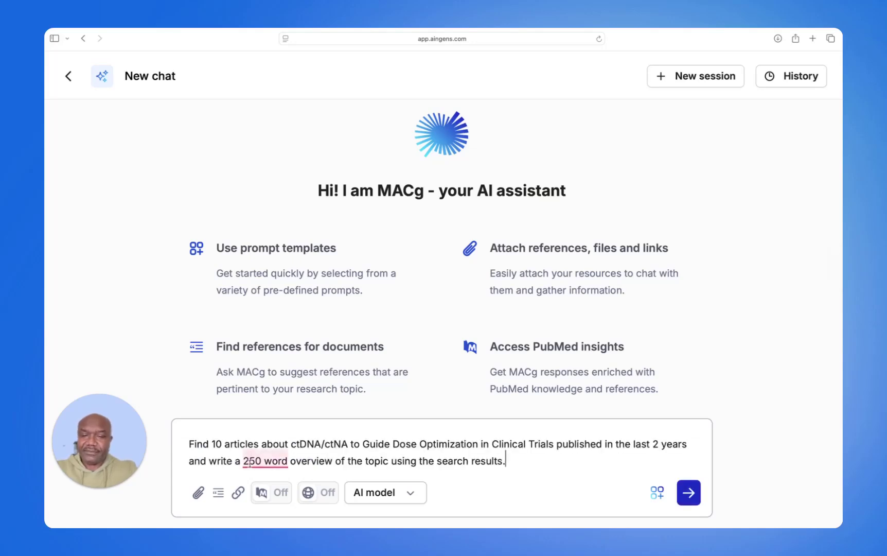
click(273, 498)
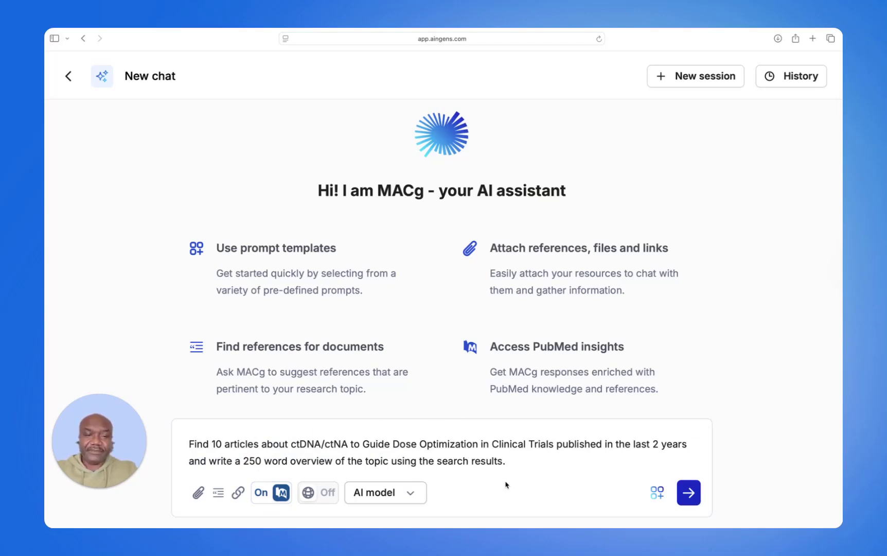
click(690, 497)
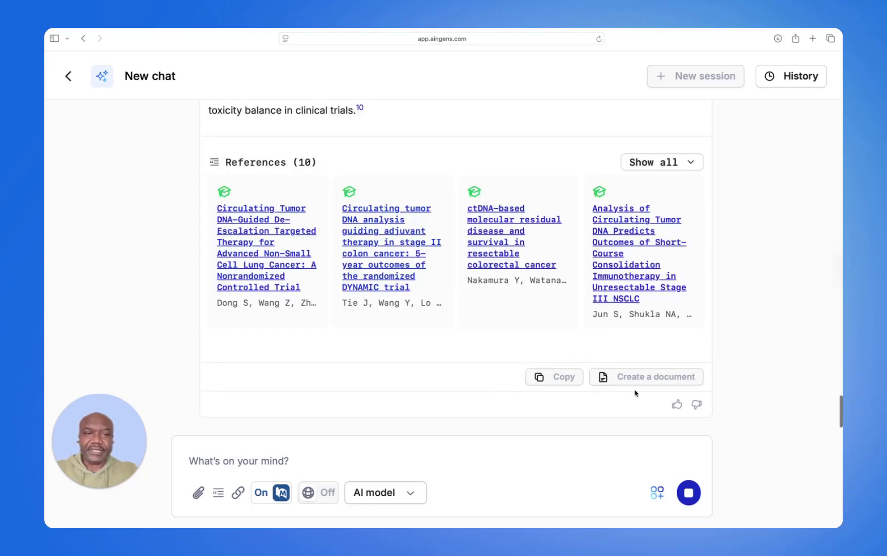
Step: Expand the full reference citations and open the DYNAMIC trial stage II colon cancer reference in a new tab
click(690, 167)
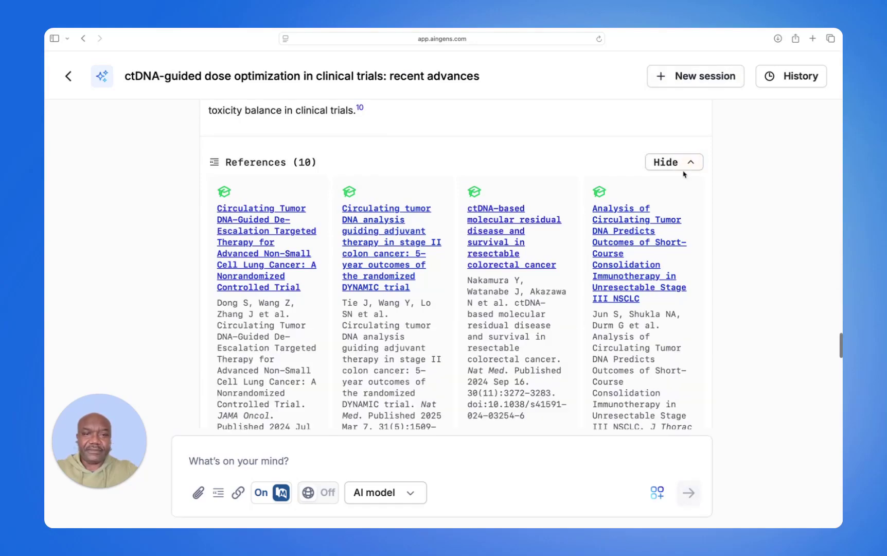
scroll(503, 386, down, 6)
scroll(504, 387, down, 7)
scroll(503, 386, up, 8)
scroll(502, 386, up, 6)
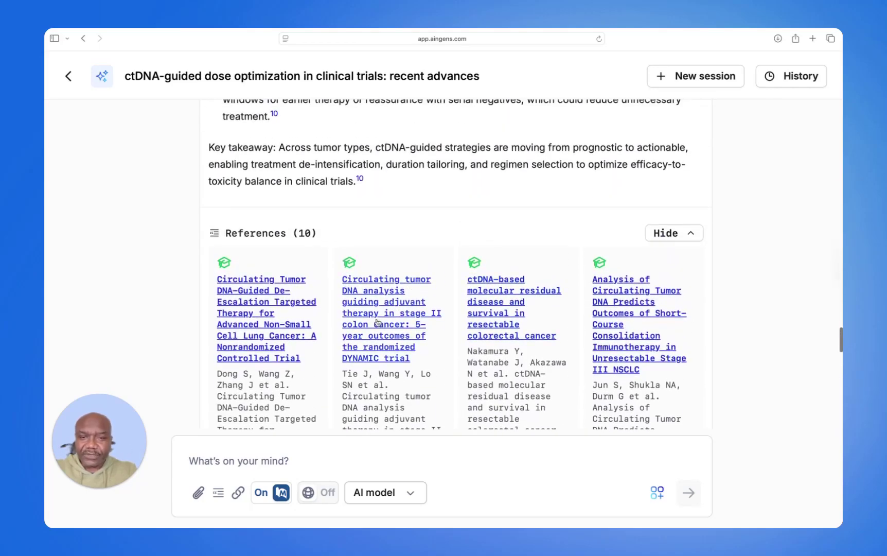
click(370, 280)
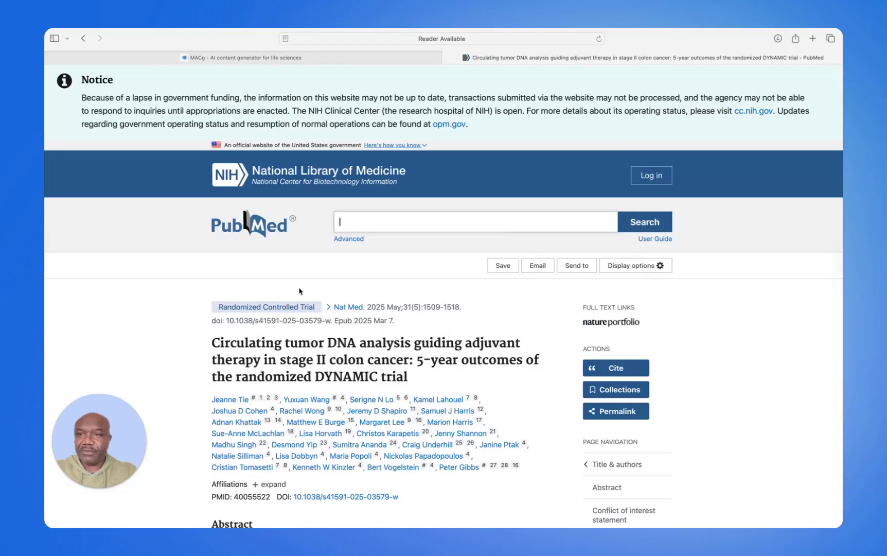
Step: Read through the DYNAMIC trial PubMed record and abstract, then switch back to the MACg chat
scroll(330, 391, down, 2)
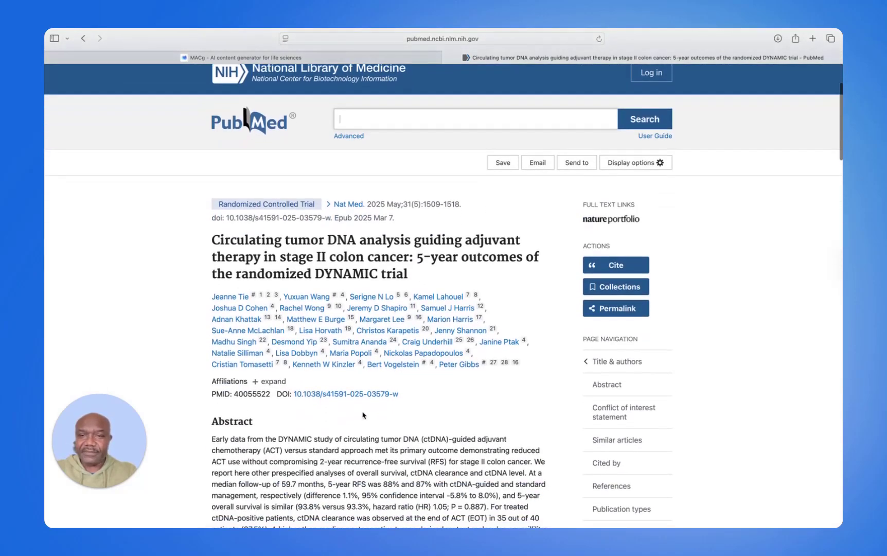
scroll(410, 398, up, 2)
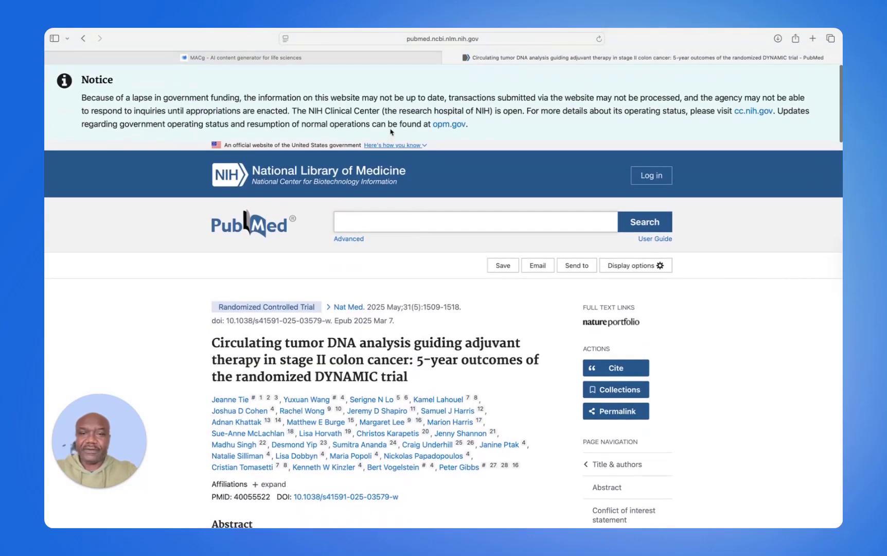
scroll(390, 132, down, 6)
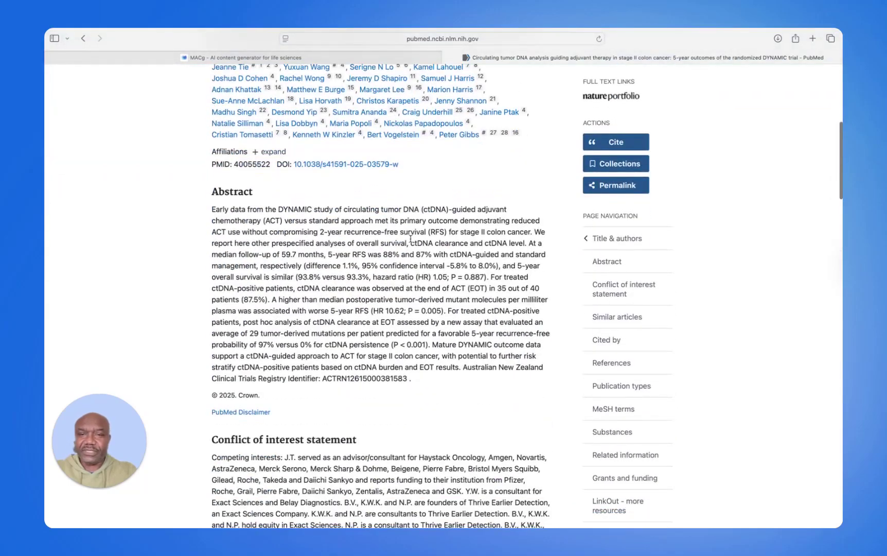
scroll(413, 239, up, 6)
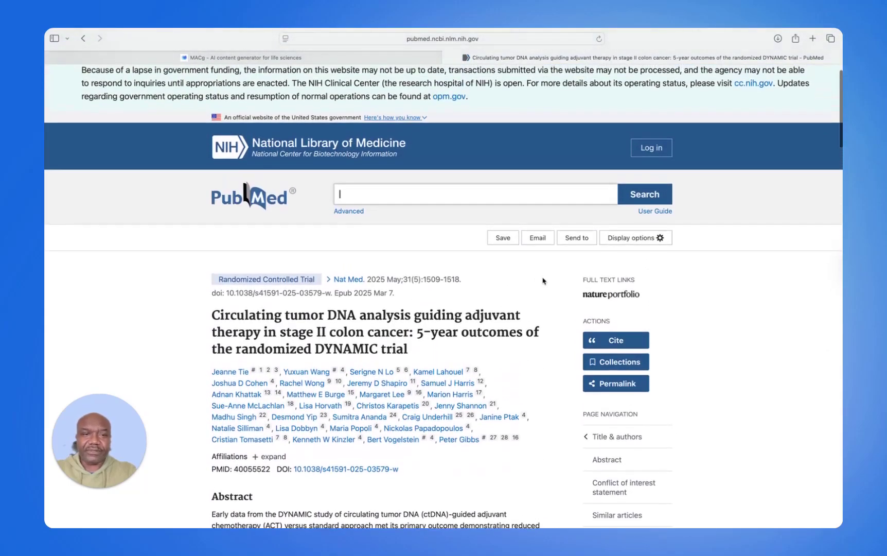
scroll(407, 281, up, 1)
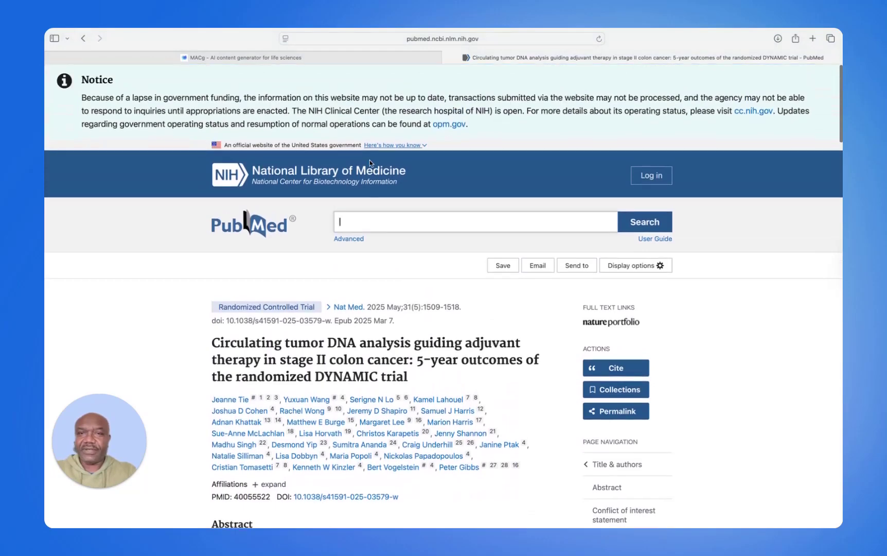
click(336, 60)
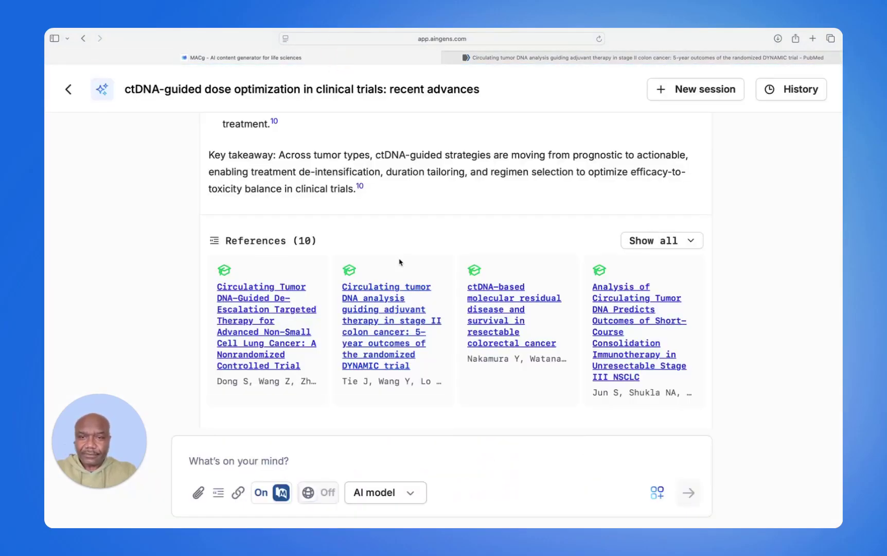
Step: Scroll through the reply to review article 1, the July 2024 JAMA Oncology ctDNA-guided NSCLC de-escalation trial
scroll(408, 255, up, 15)
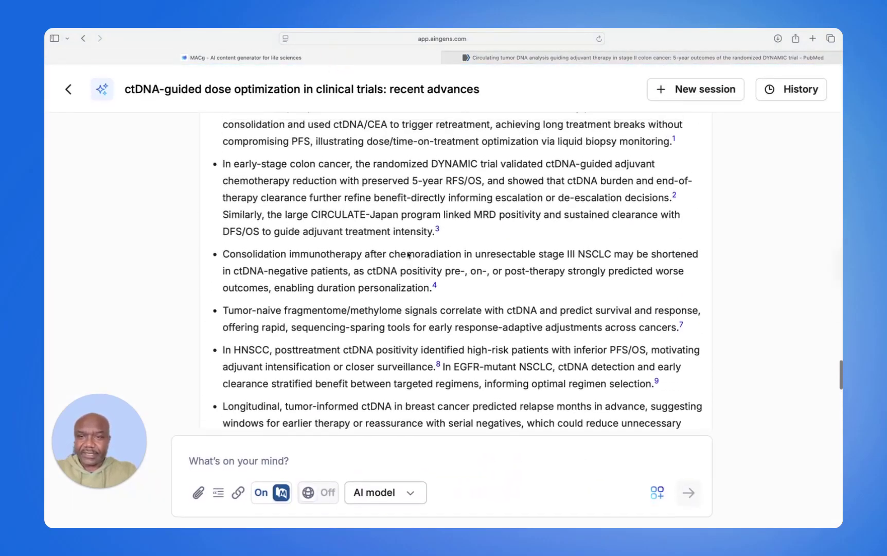
scroll(408, 254, down, 2)
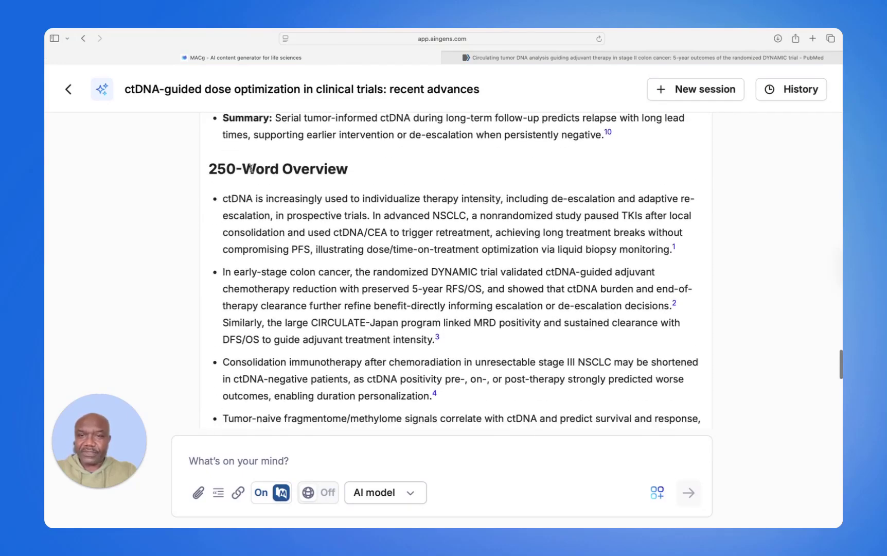
scroll(350, 252, down, 2)
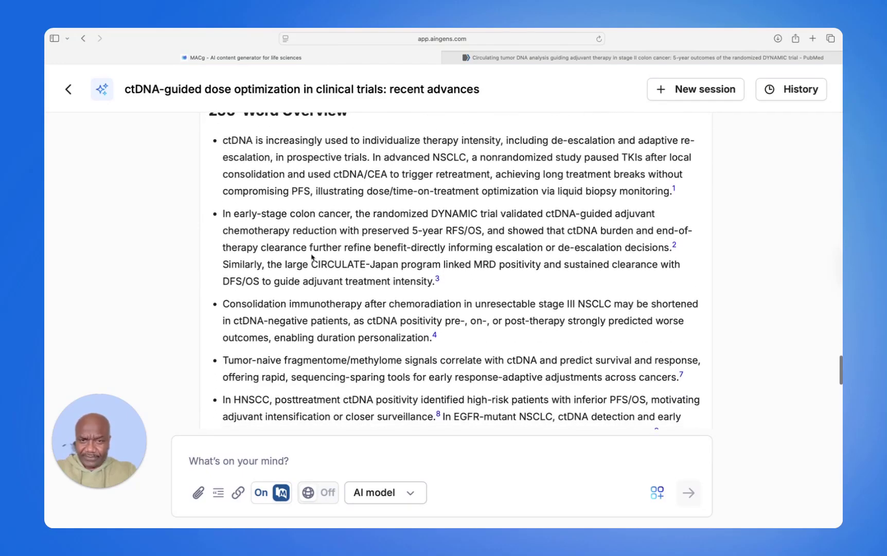
scroll(427, 350, down, 2)
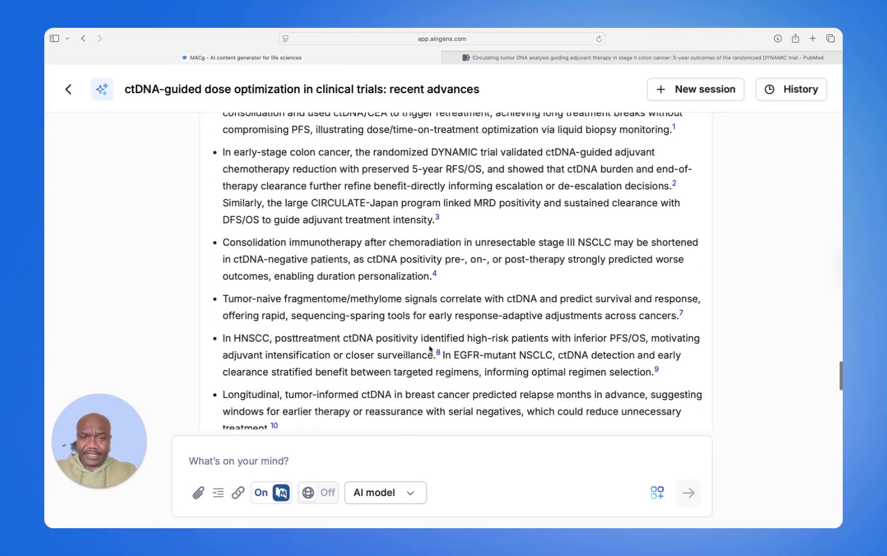
scroll(380, 352, down, 2)
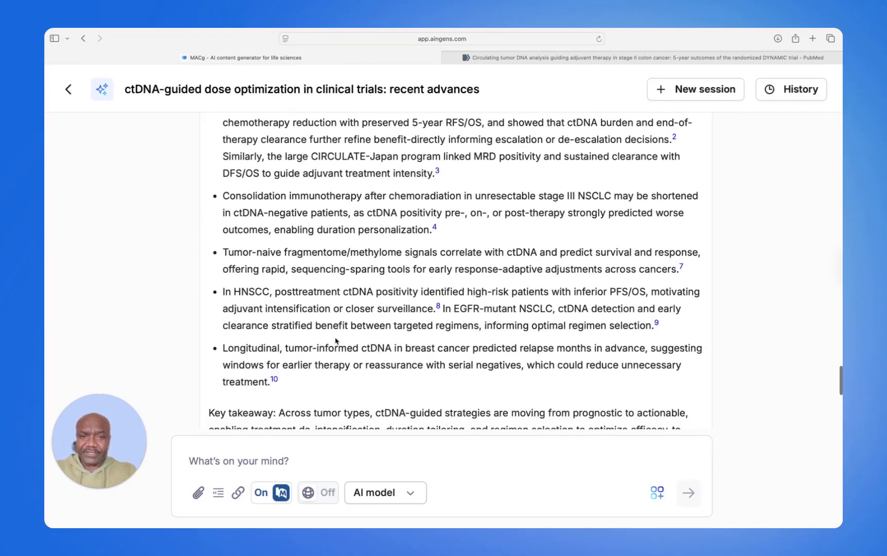
scroll(326, 331, up, 10)
scroll(350, 330, up, 2)
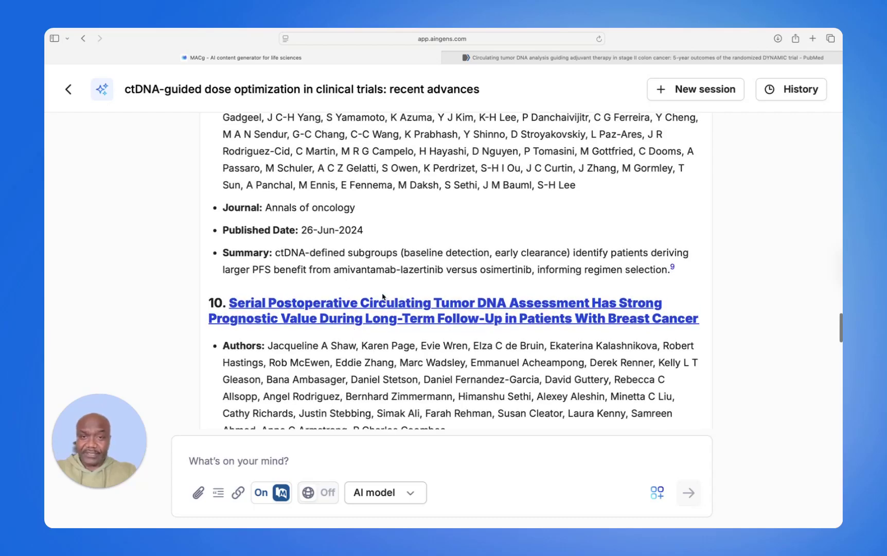
scroll(383, 297, up, 10)
scroll(379, 291, up, 15)
scroll(379, 295, up, 13)
scroll(379, 295, up, 14)
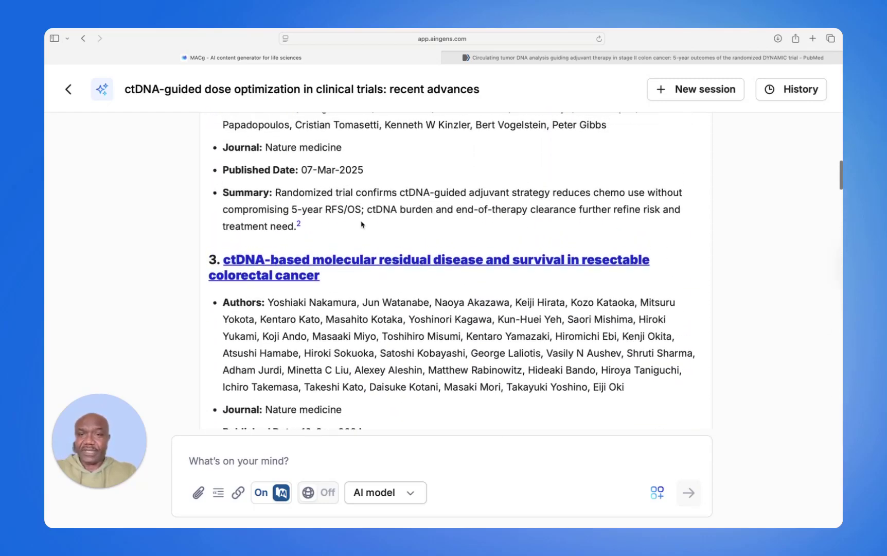
scroll(342, 266, up, 7)
scroll(341, 265, up, 9)
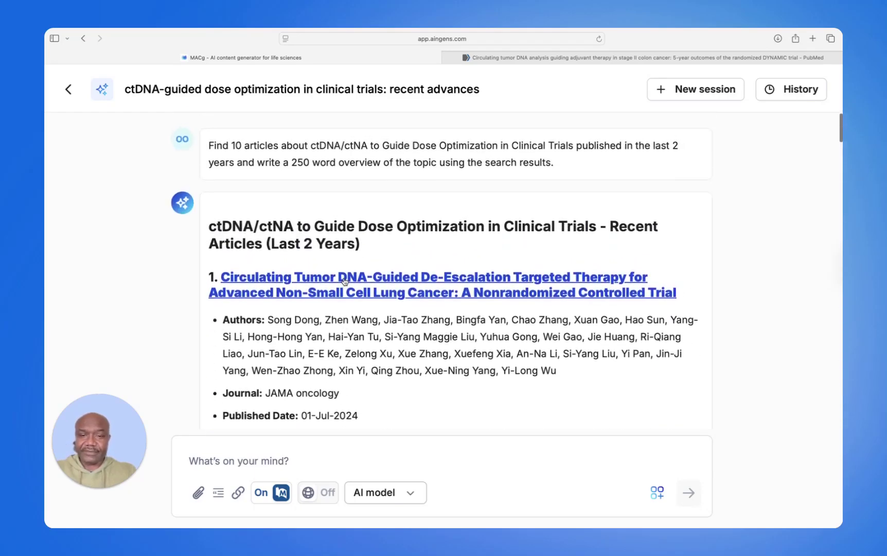
scroll(343, 281, down, 5)
scroll(345, 280, up, 5)
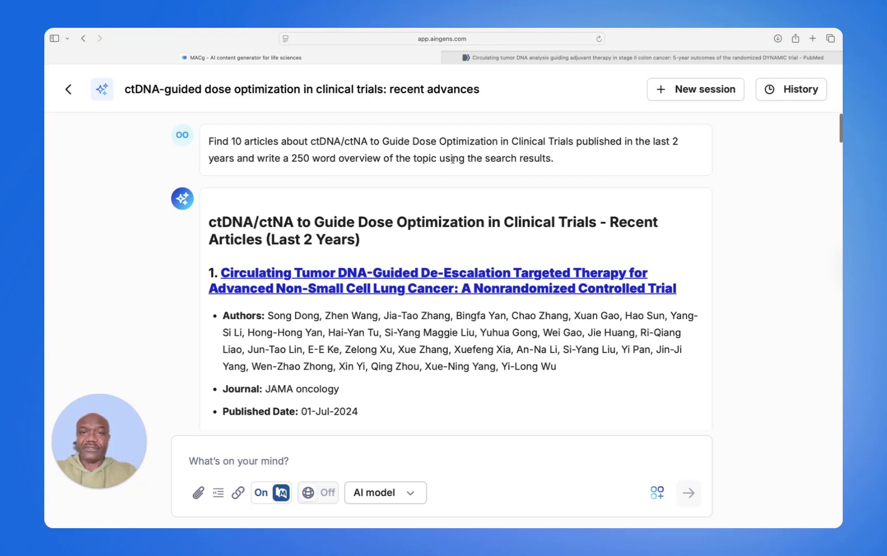
Step: Scroll past all ten articles to the References cards and convert the reply into an editable document
scroll(548, 160, down, 5)
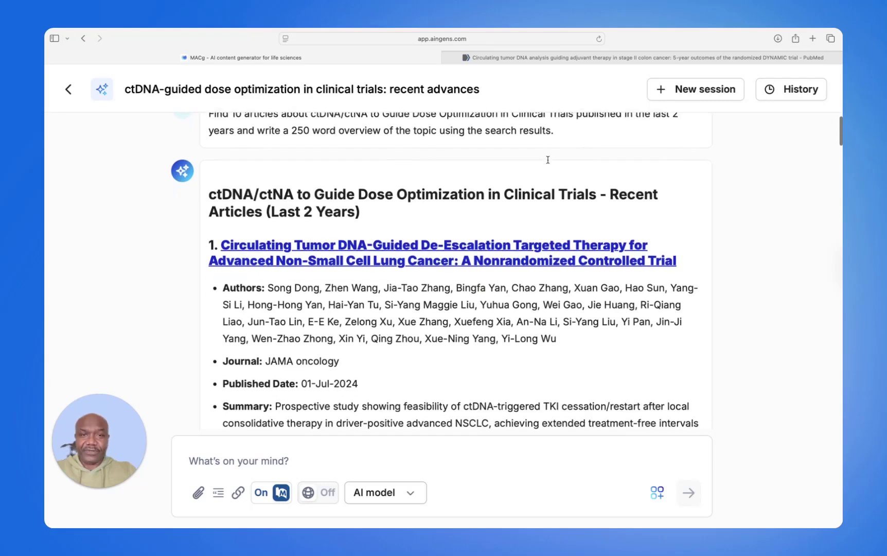
scroll(548, 162, down, 20)
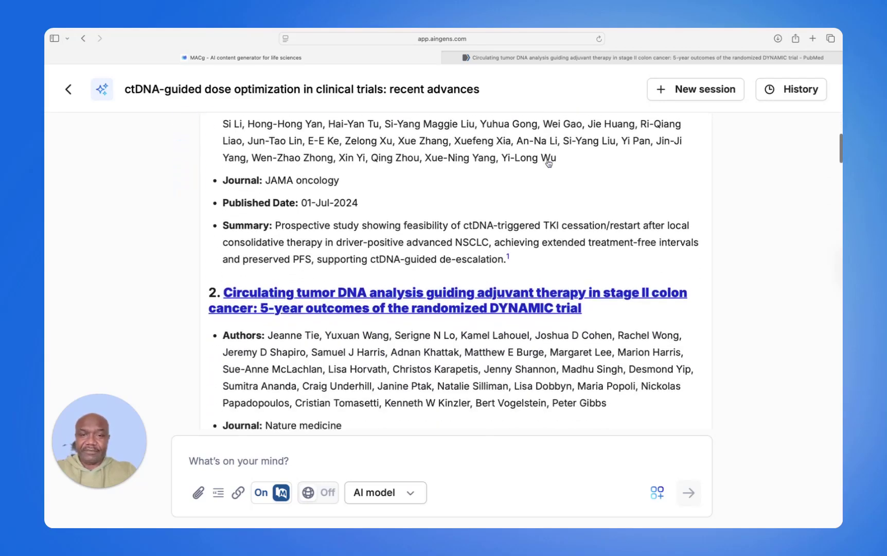
scroll(549, 160, down, 20)
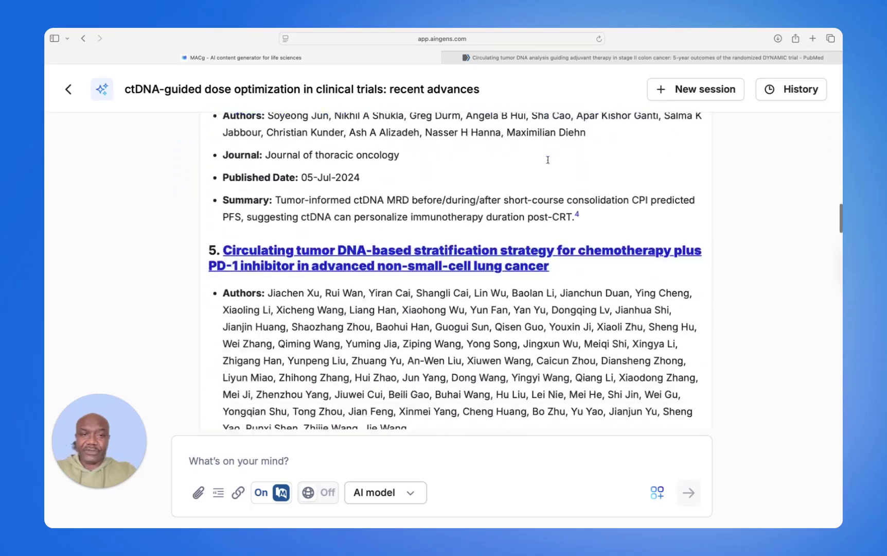
scroll(548, 160, down, 20)
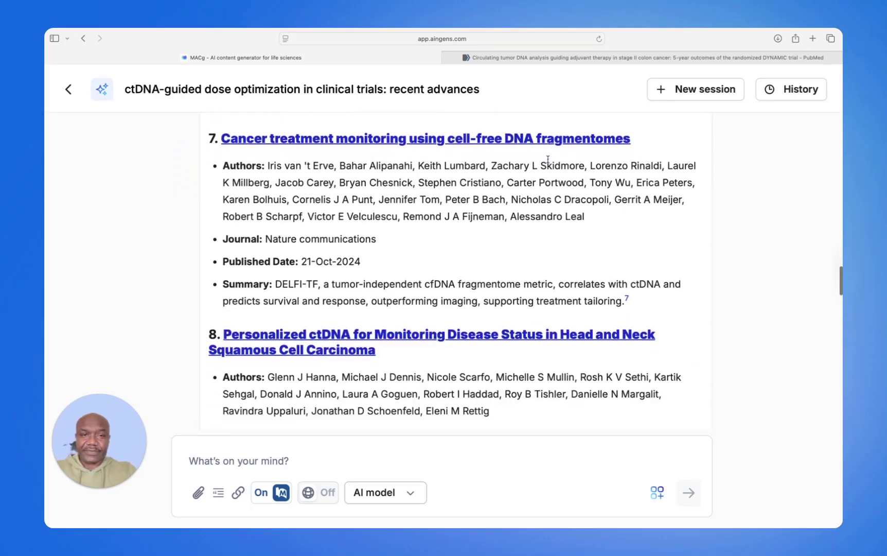
scroll(549, 160, down, 15)
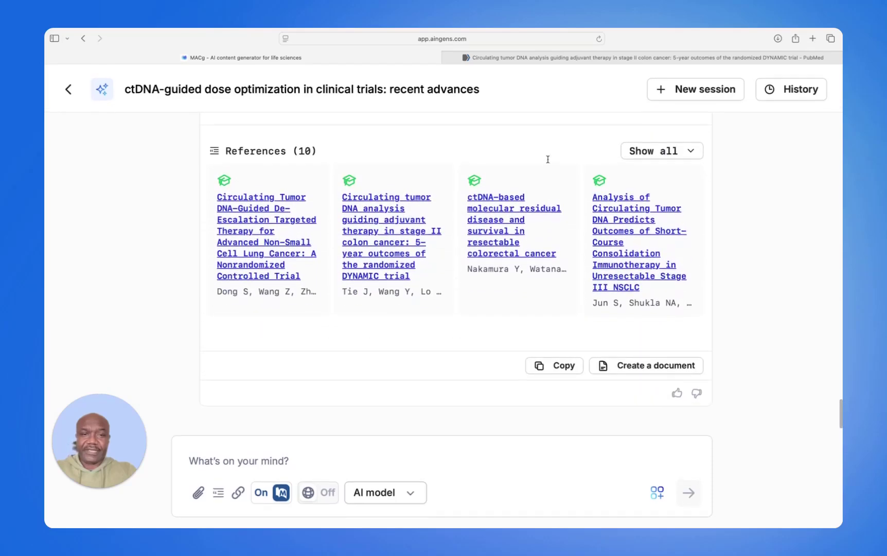
scroll(547, 159, up, 4)
scroll(548, 159, down, 4)
scroll(548, 159, up, 4)
scroll(548, 159, down, 4)
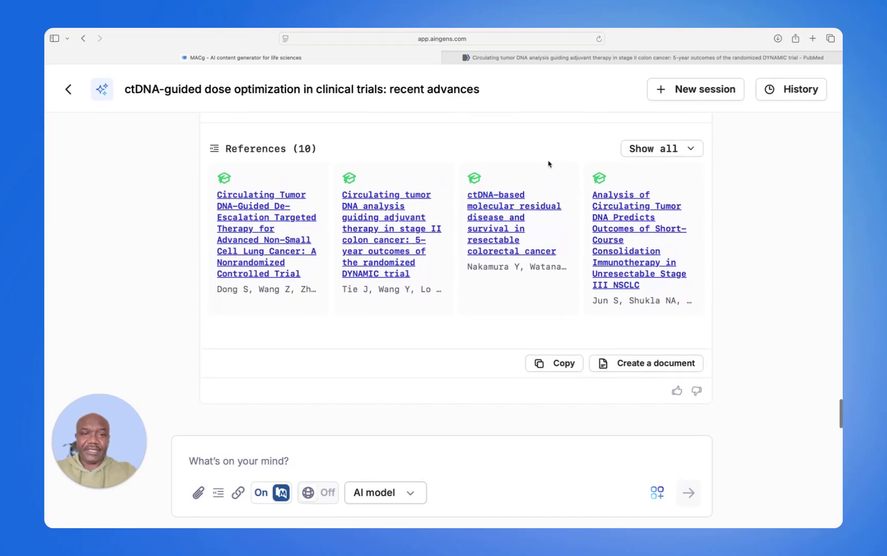
click(653, 370)
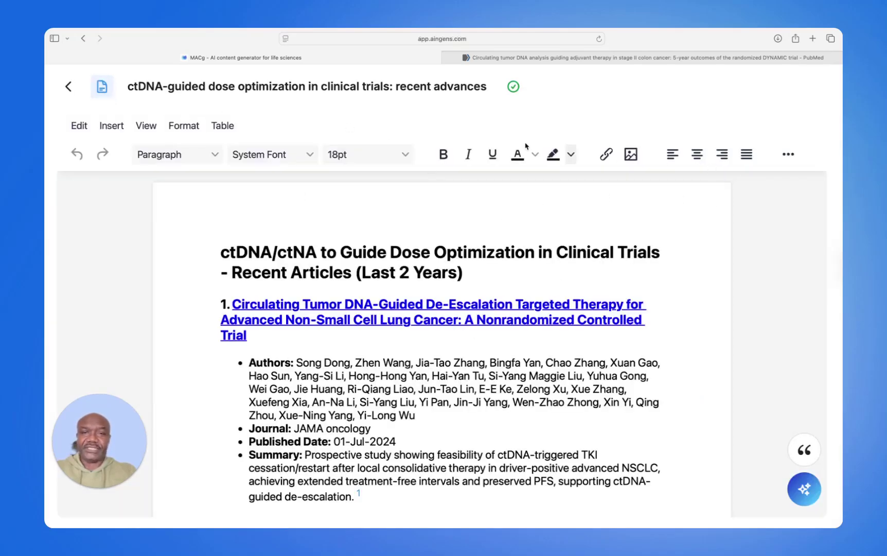
Step: Scroll the new document down to the overview's Key takeaway and bring up the References & Citations panel
scroll(471, 310, down, 15)
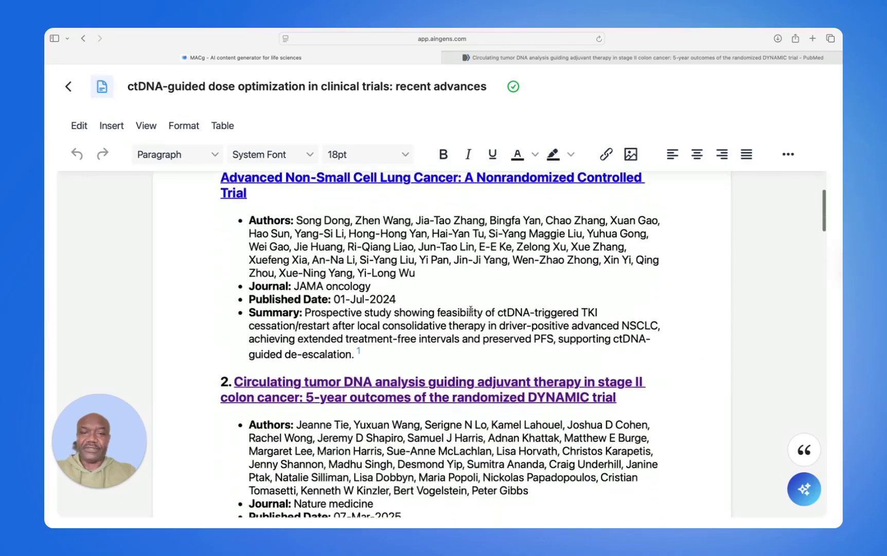
scroll(471, 310, down, 20)
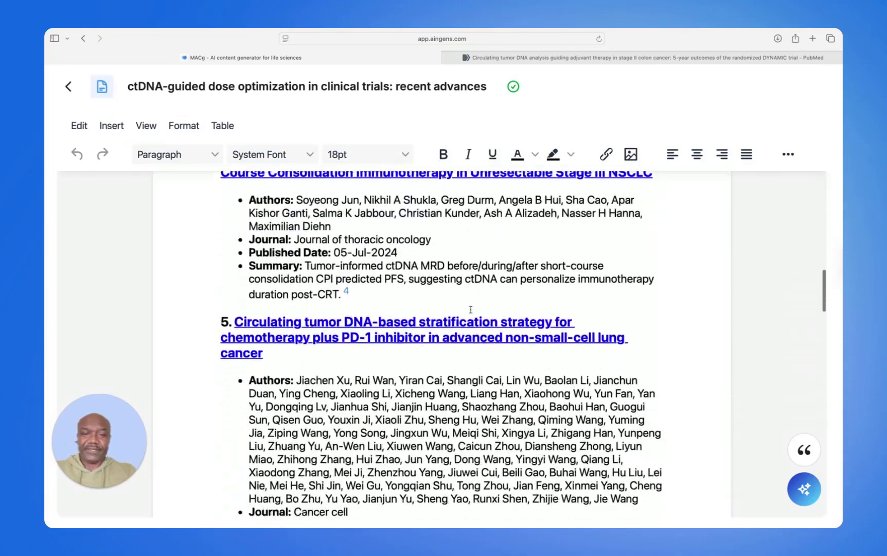
scroll(471, 309, down, 20)
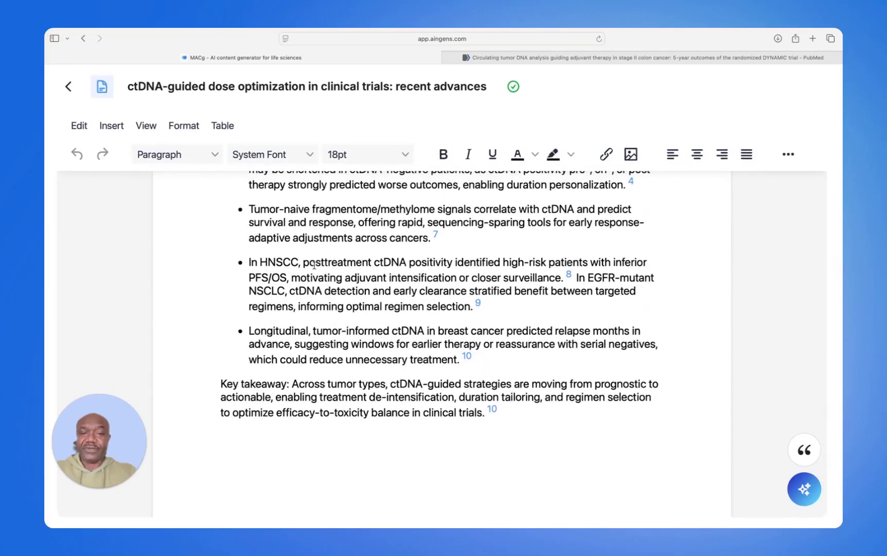
click(805, 450)
Step: Insert an AMA 11 bibliography of the ten sources at the document's end and scroll to verify the entries
scroll(657, 373, down, 4)
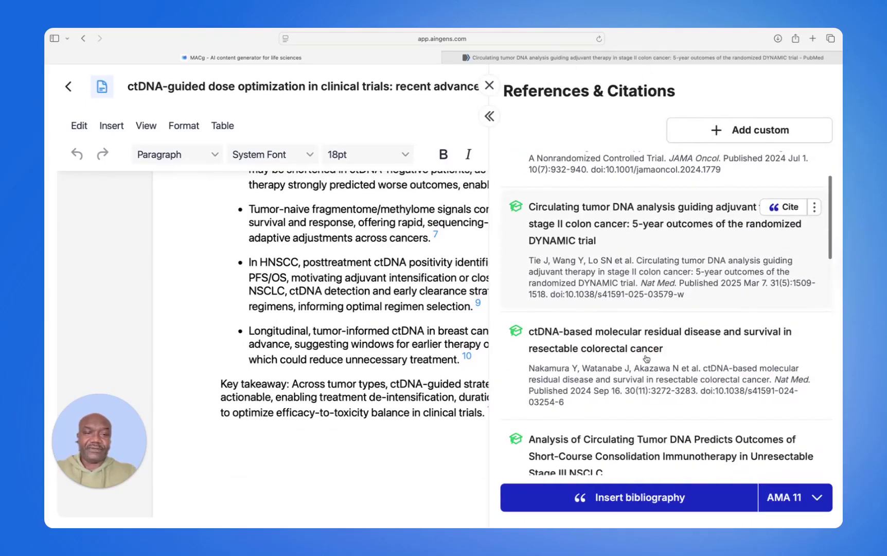
scroll(647, 360, down, 15)
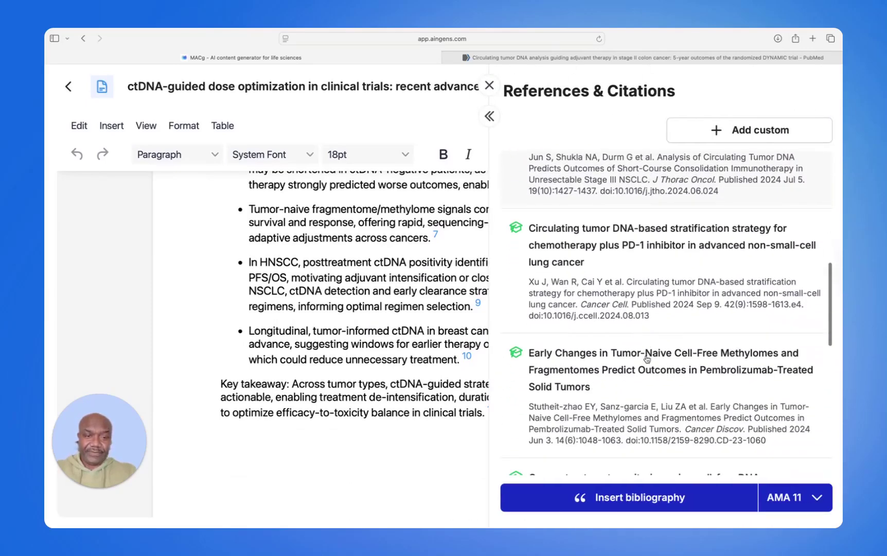
scroll(647, 360, down, 12)
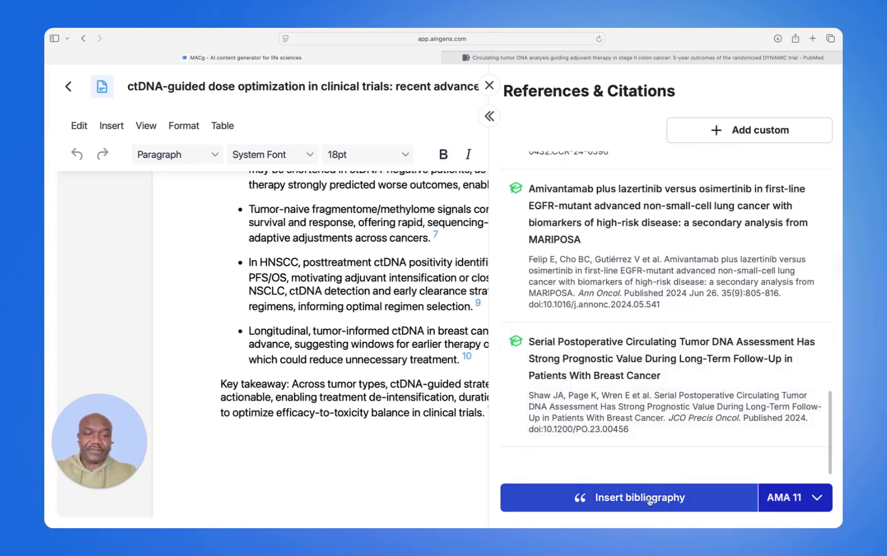
click(673, 502)
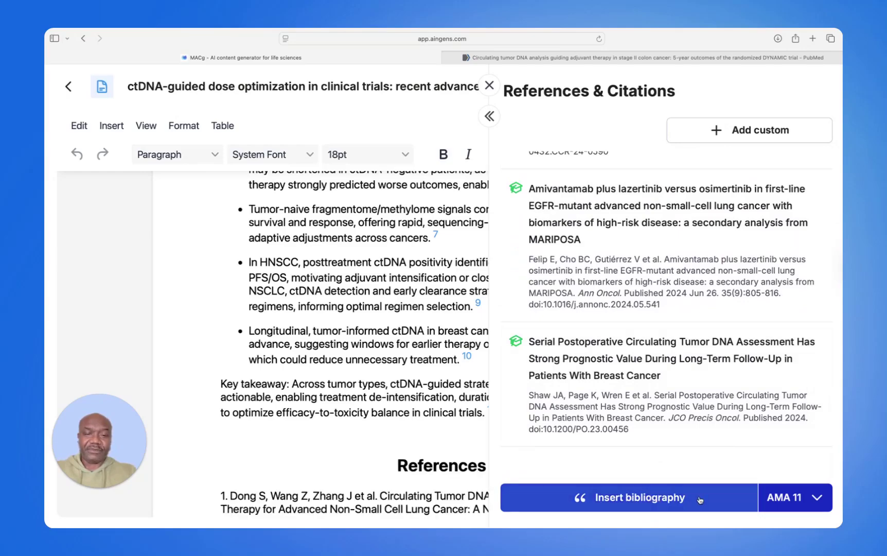
scroll(381, 483, down, 10)
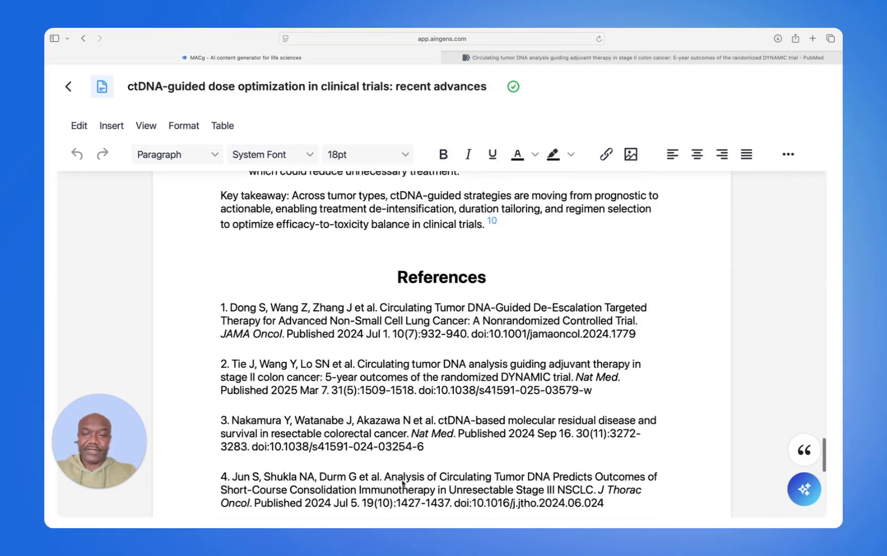
scroll(403, 482, down, 4)
scroll(402, 484, up, 6)
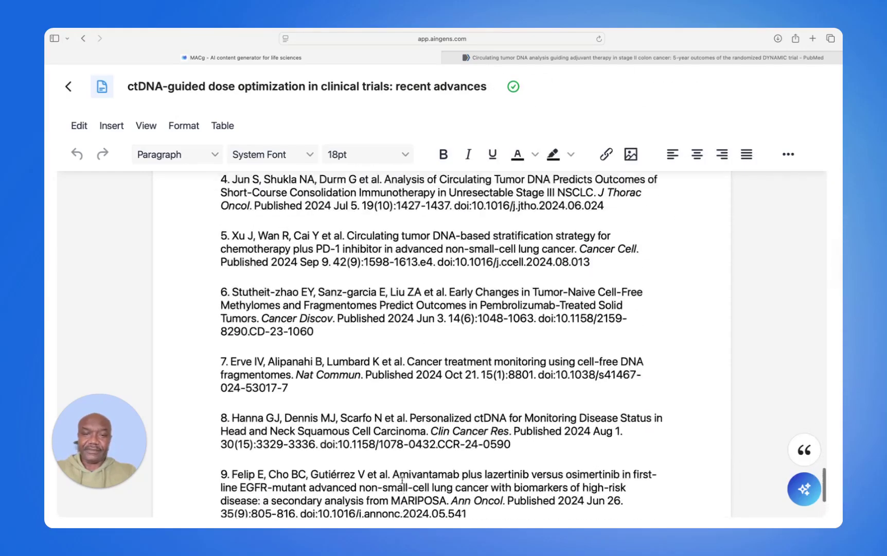
scroll(402, 481, up, 12)
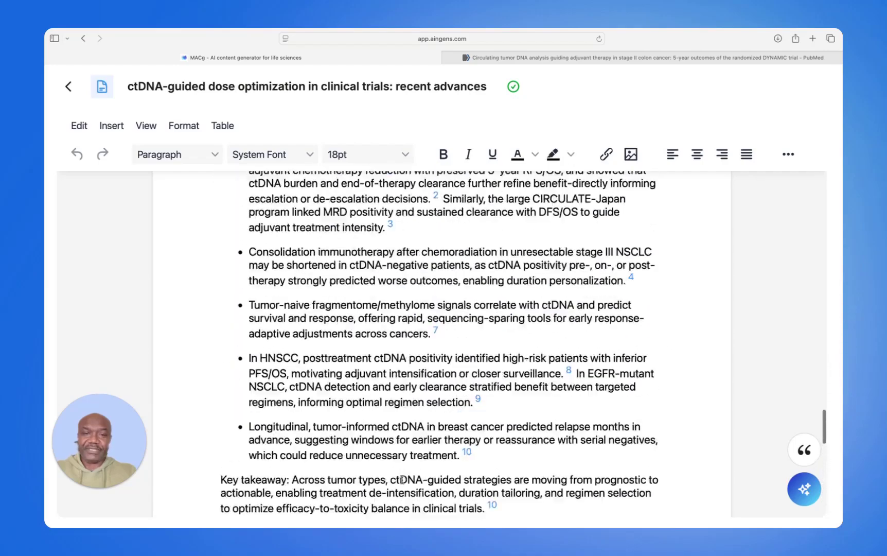
scroll(403, 481, up, 12)
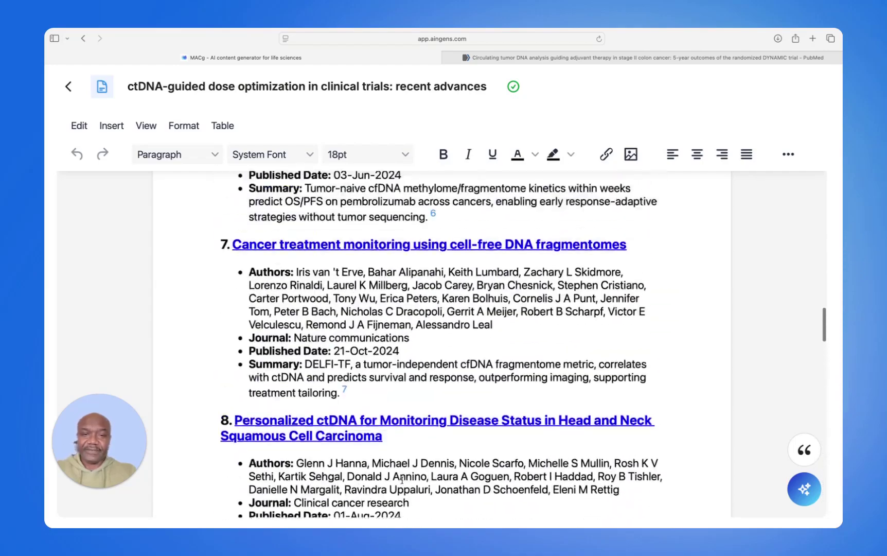
scroll(402, 480, up, 8)
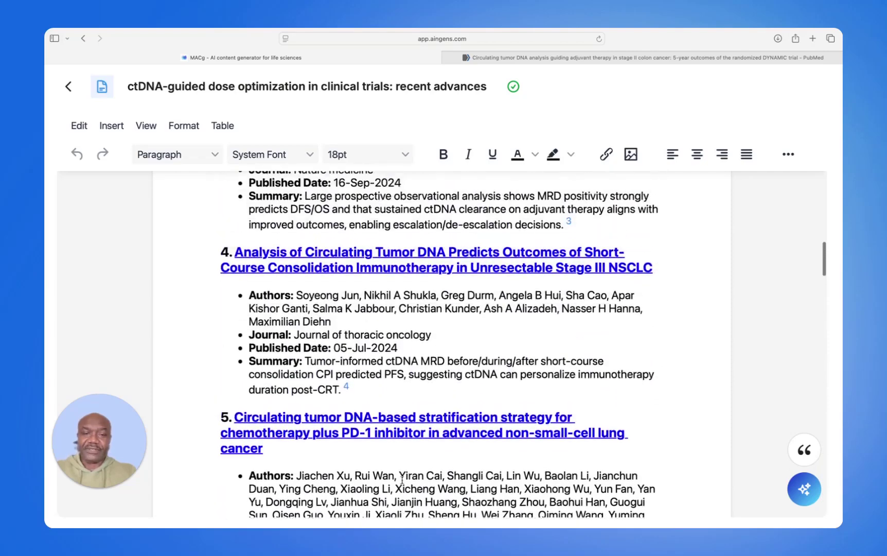